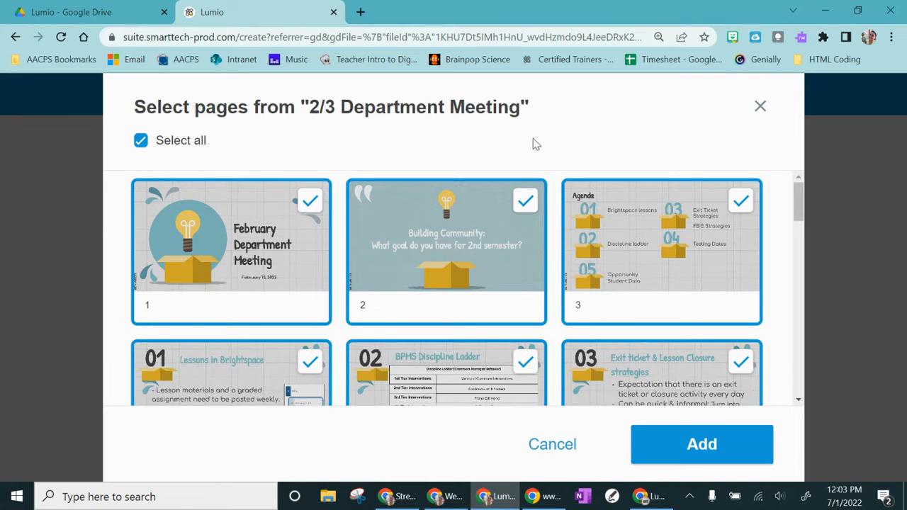
Import all pages of the "2/3 Department Meeting" presentation into the lesson.
left_click(683, 441)
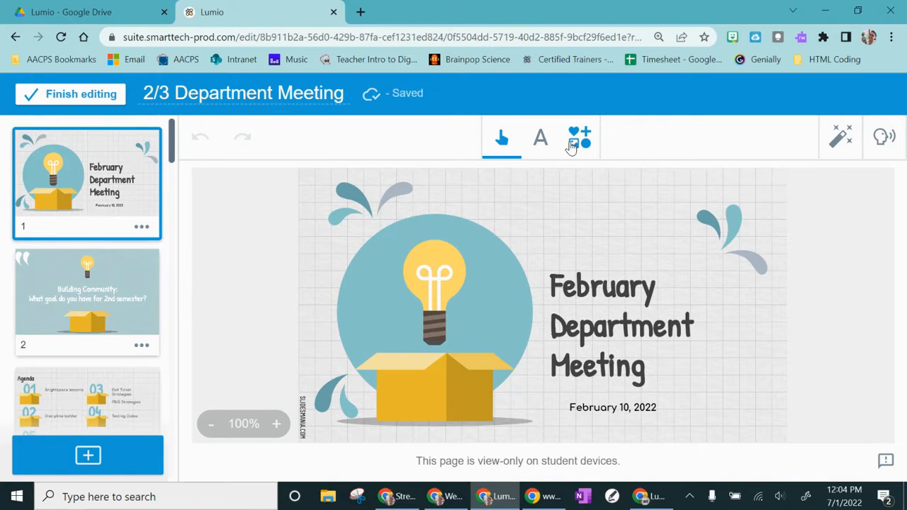
left_click_drag(121, 191, 134, 169)
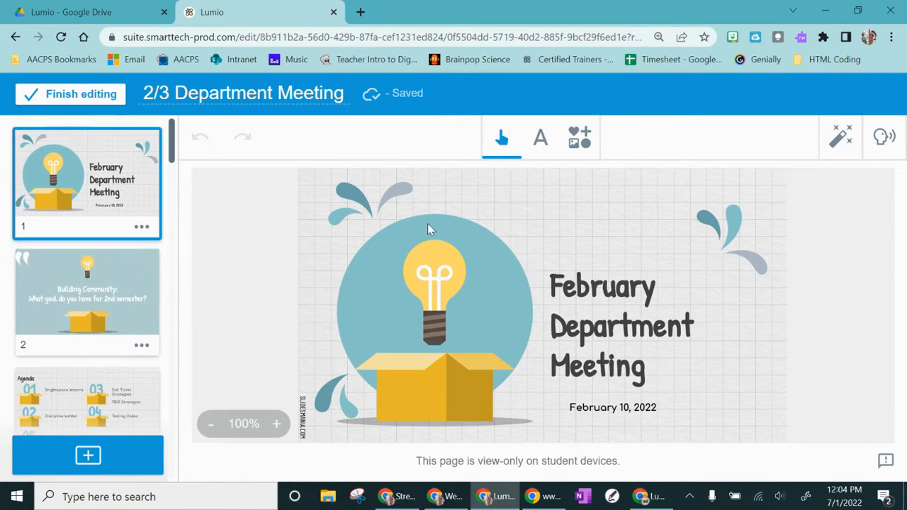
Look over the text tool and the options for adding shapes, lines, images and web links on page 1.
left_click(540, 140)
left_click(518, 203)
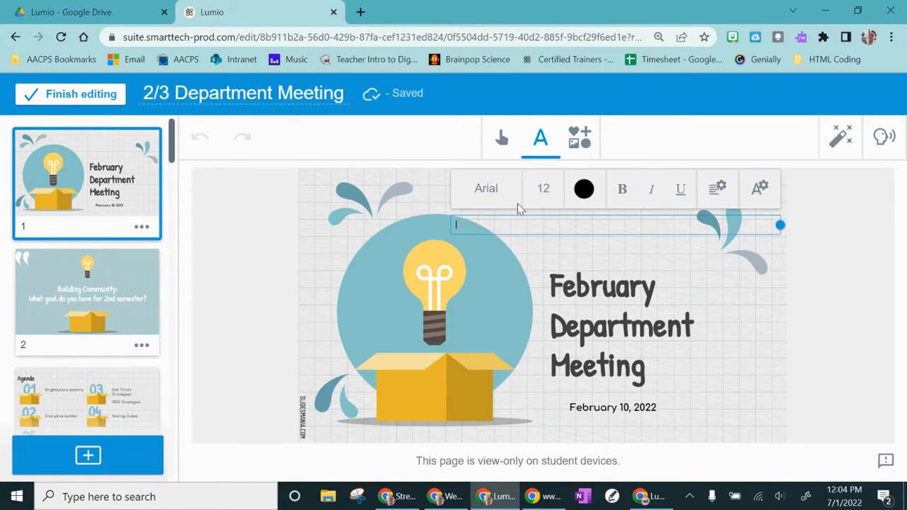
left_click(580, 142)
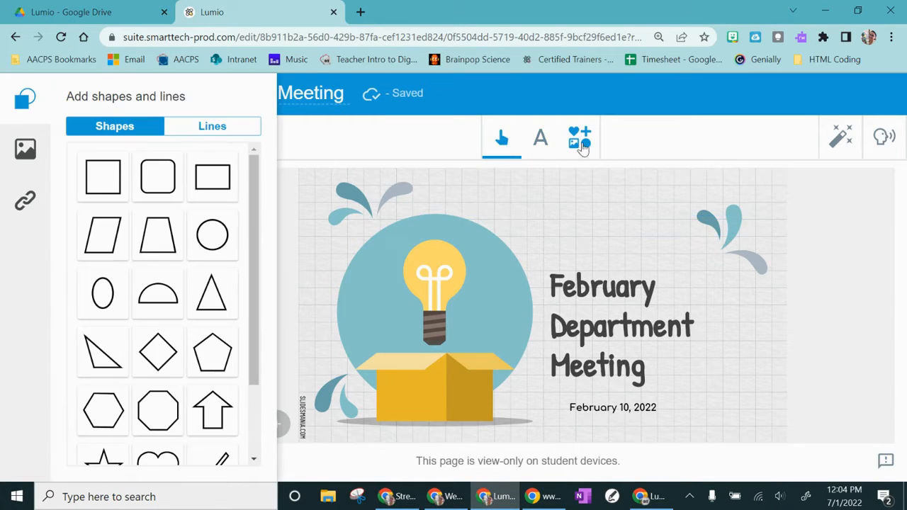
left_click(213, 125)
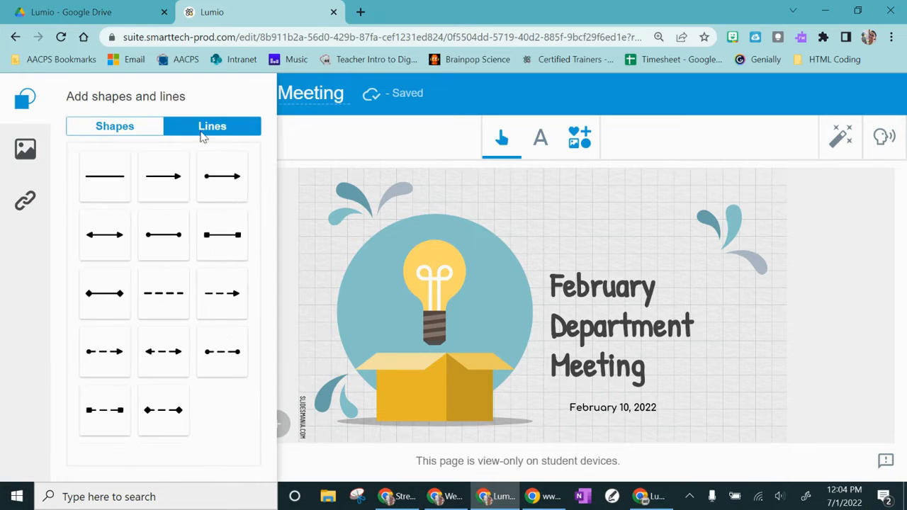
left_click(25, 148)
left_click(23, 202)
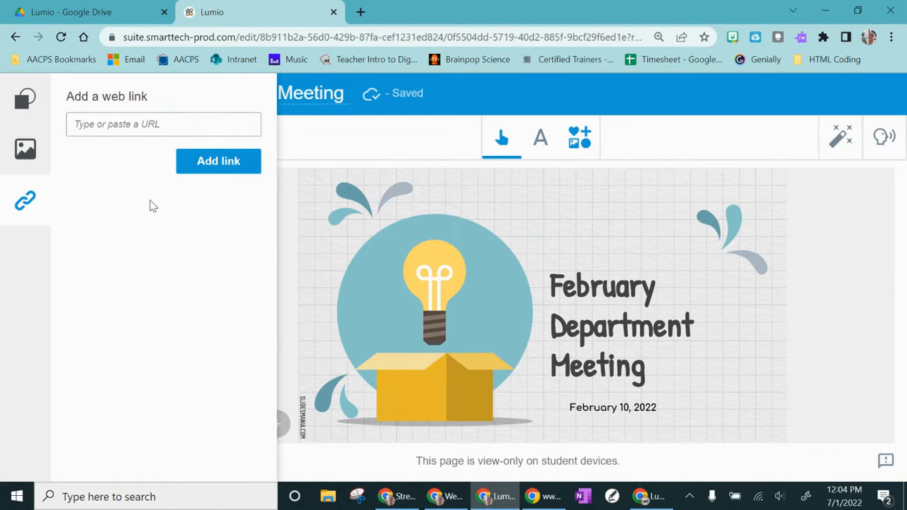
left_click(577, 151)
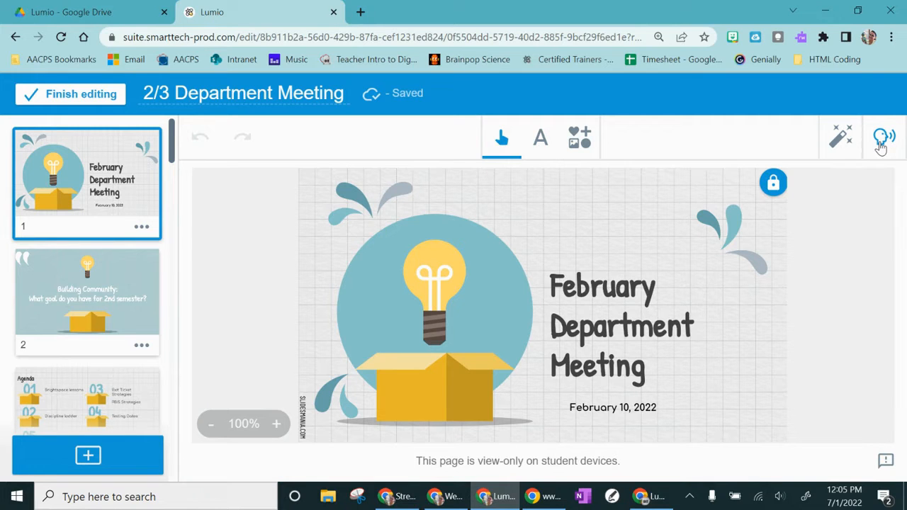
Record an audio instruction of about 2 seconds for page 1 and add it to the page.
left_click(882, 140)
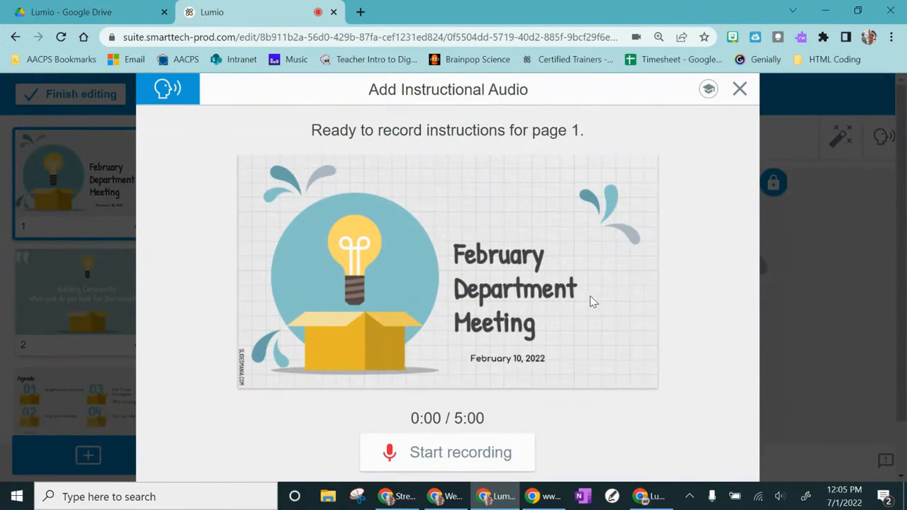
left_click(445, 452)
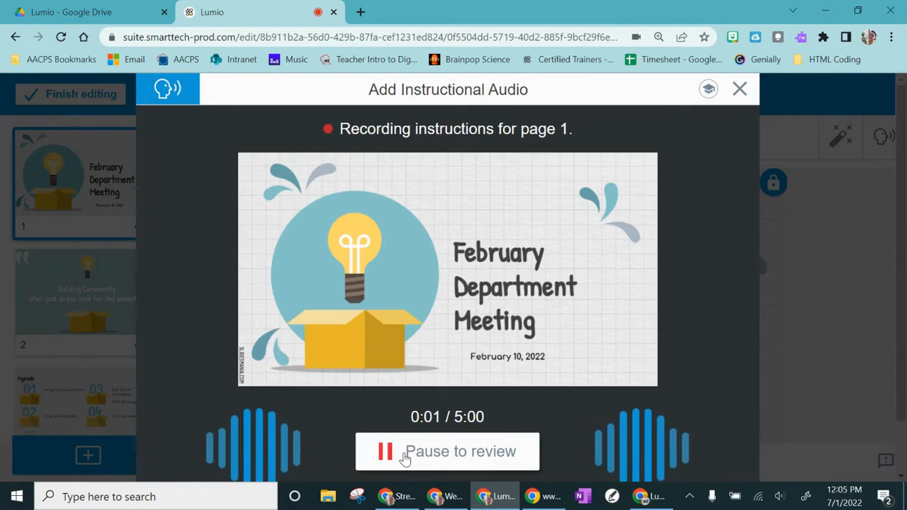
left_click(406, 458)
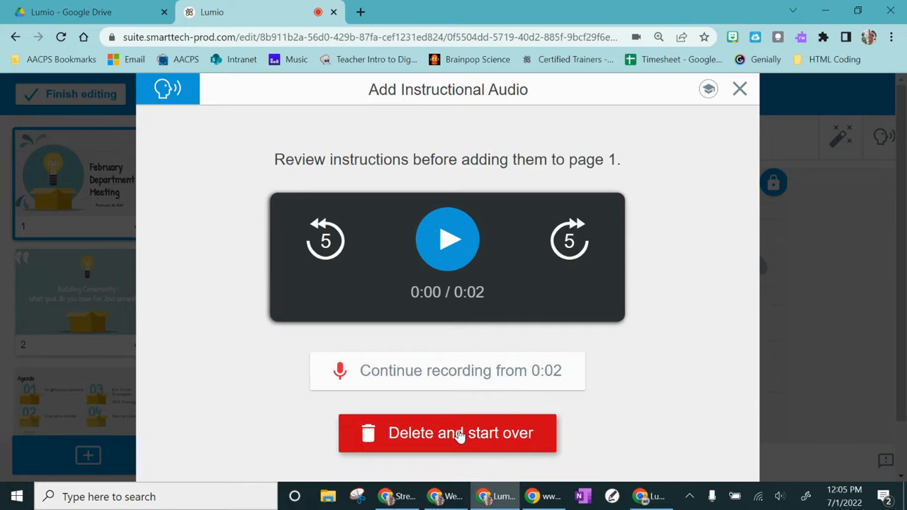
scroll(633, 422, "down", 2)
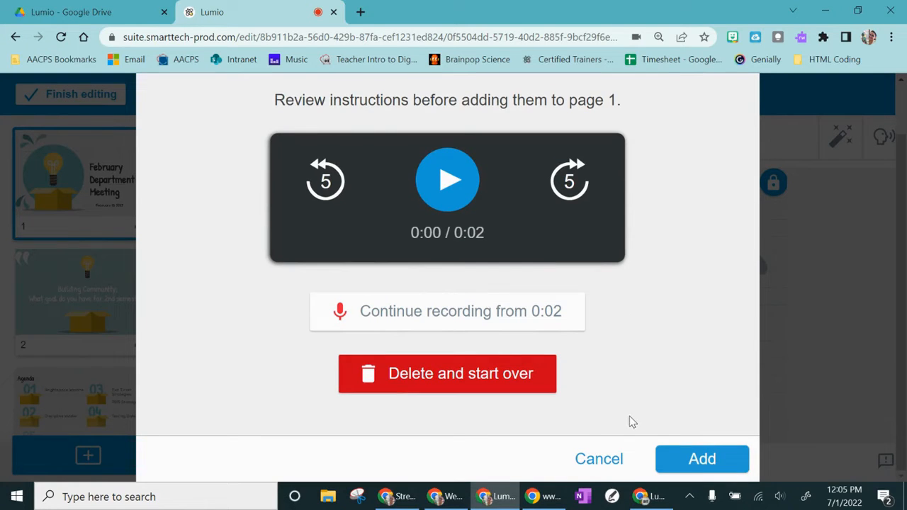
left_click(704, 461)
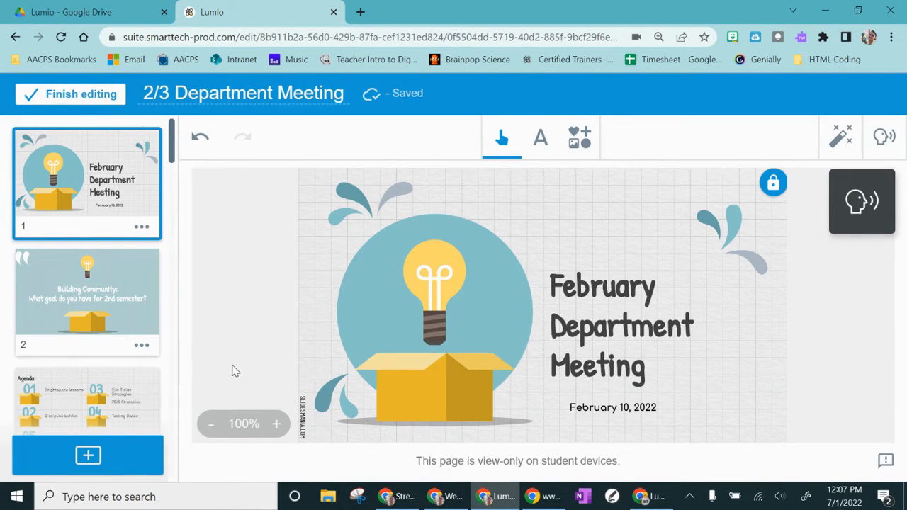
Start a new Word Search page from the game-based activity templates, placed after page 1.
left_click(81, 457)
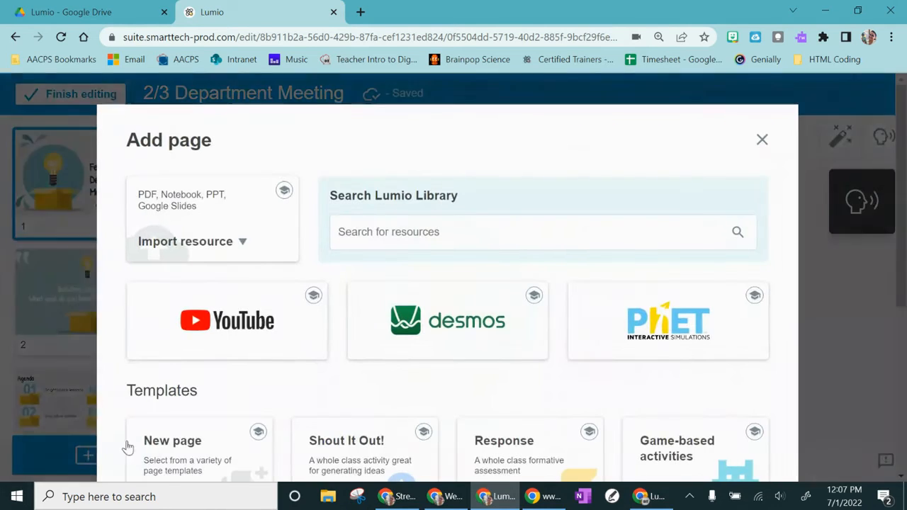
scroll(322, 370, "down", 2)
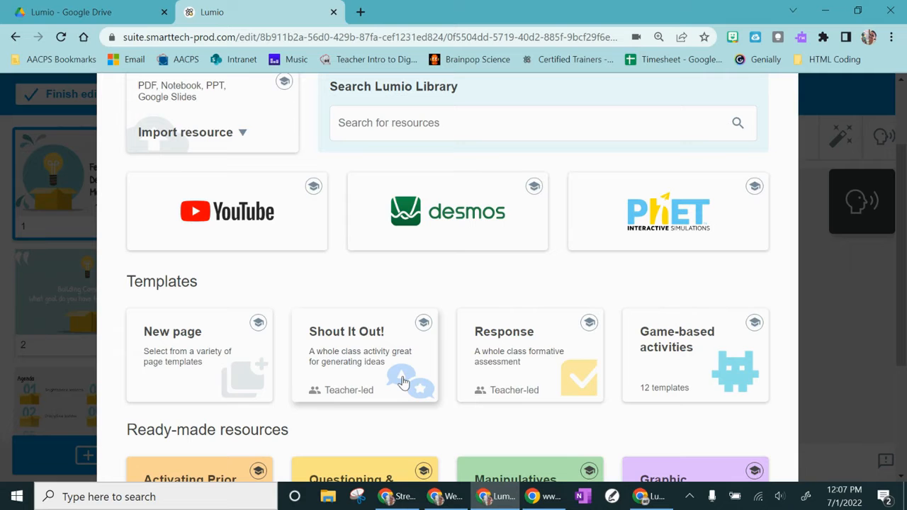
left_click(656, 367)
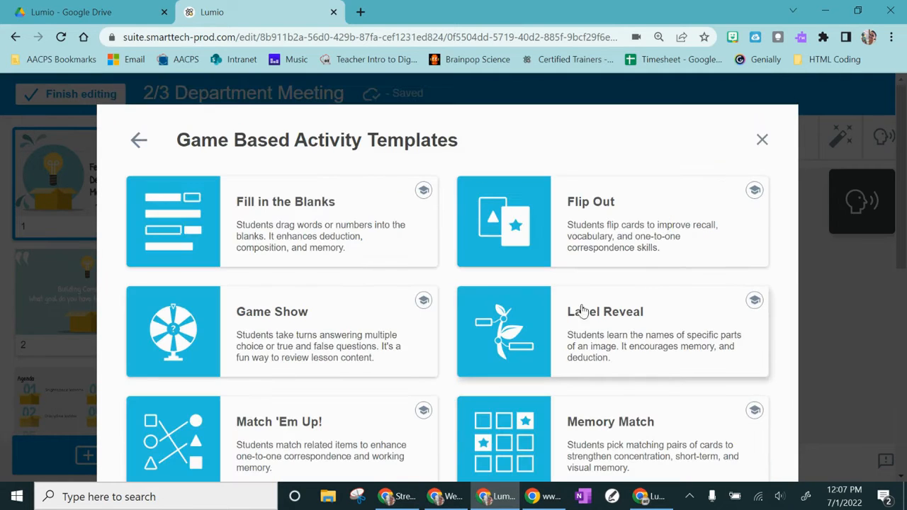
scroll(419, 318, "down", 4)
scroll(453, 341, "down", 2)
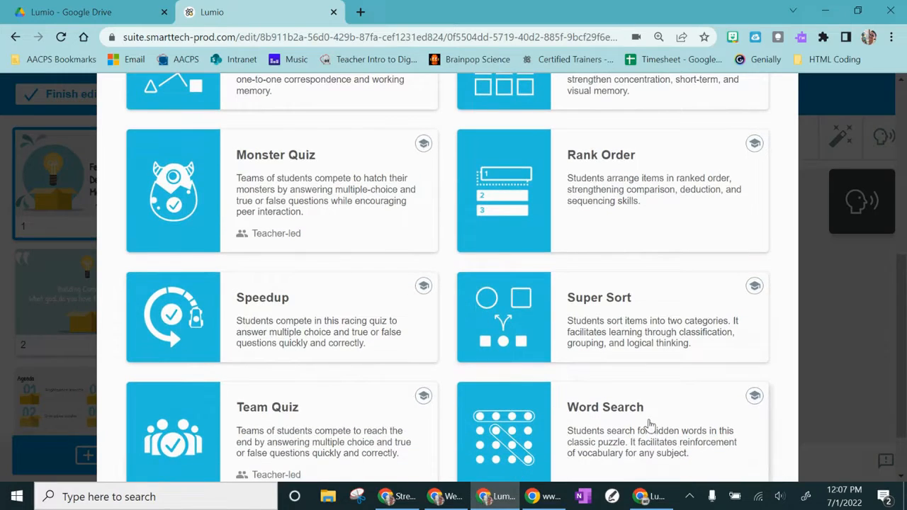
left_click(644, 426)
Enter the word search words Awesome, Teacher, School, Pride, Classroom and Pencil.
type("Awesome ")
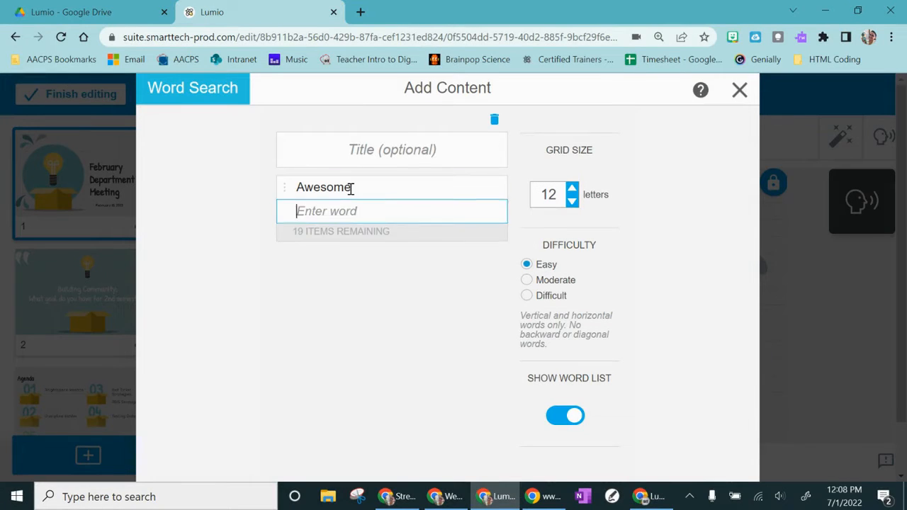
type("Teacher School Pride Classroom")
key("Return")
type("Pencil")
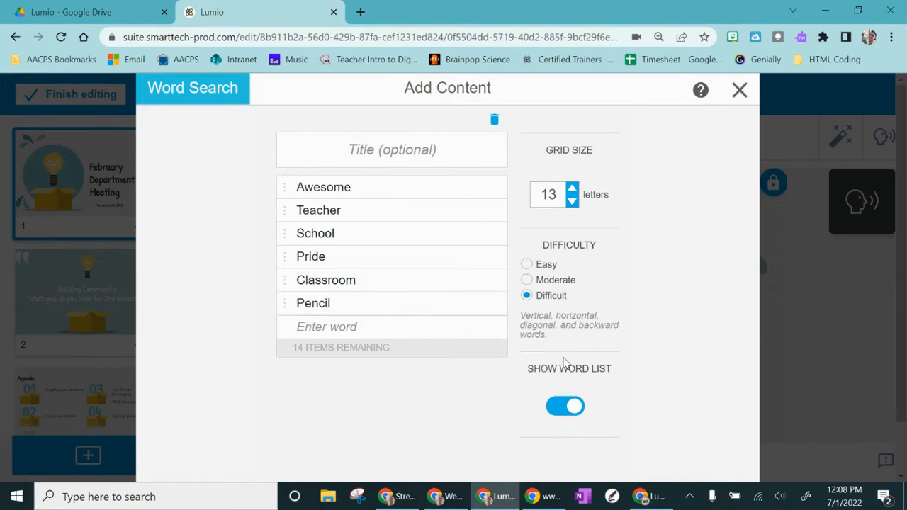
Set the word search difficulty to Difficult and finish adding the activity to the lesson.
left_click(526, 296)
scroll(688, 378, "down", 1)
left_click(701, 459)
scroll(324, 340, "down", 5)
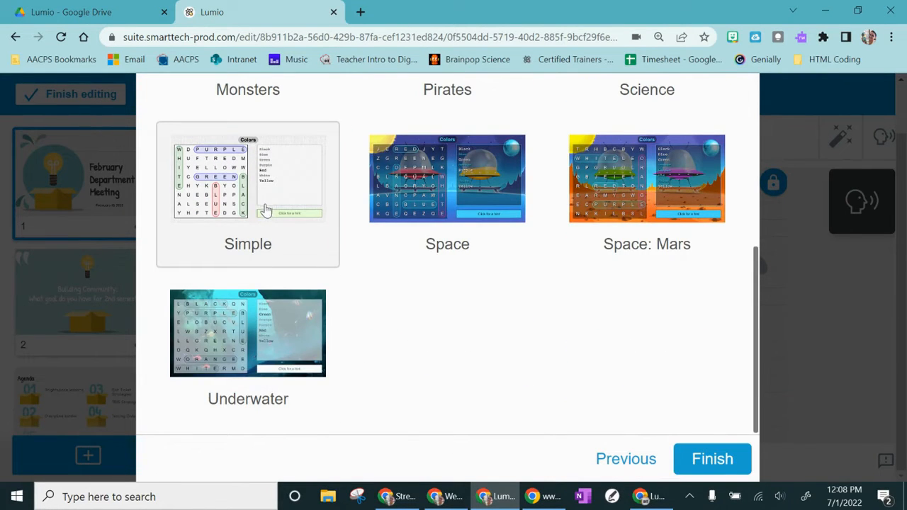
left_click(711, 460)
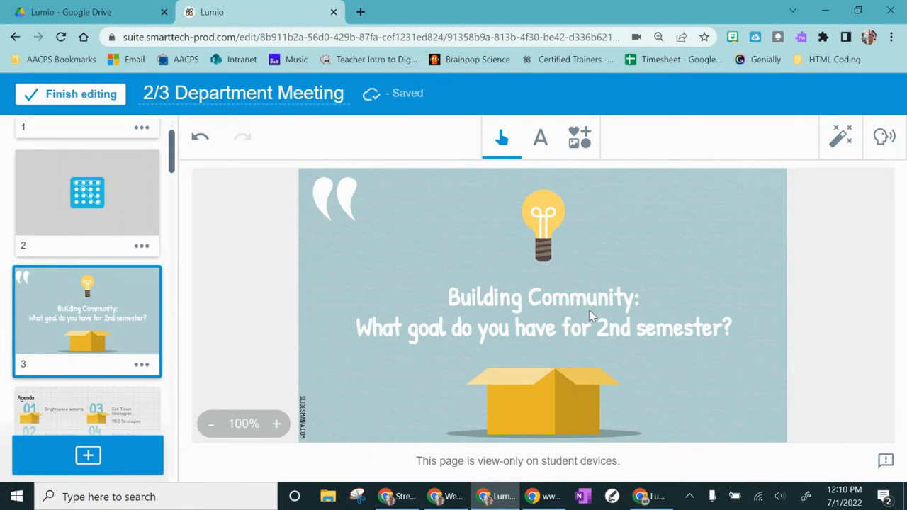
Convert the "Building Community" page to a Whole-class Whiteboard activity and preview it with its text tool.
left_click(832, 151)
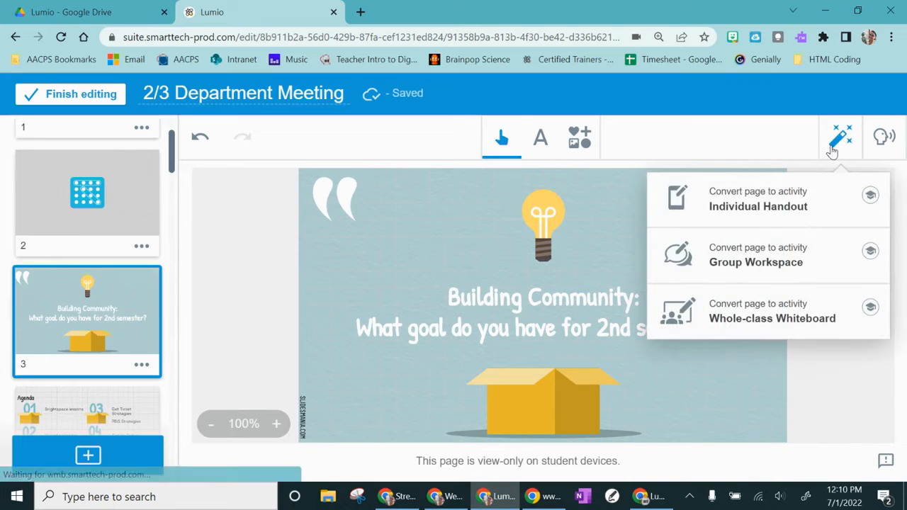
left_click(772, 321)
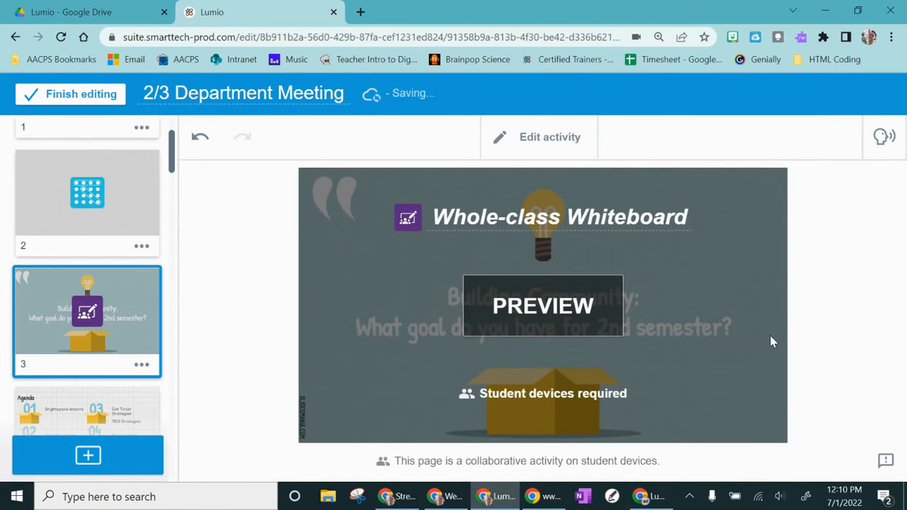
left_click(561, 314)
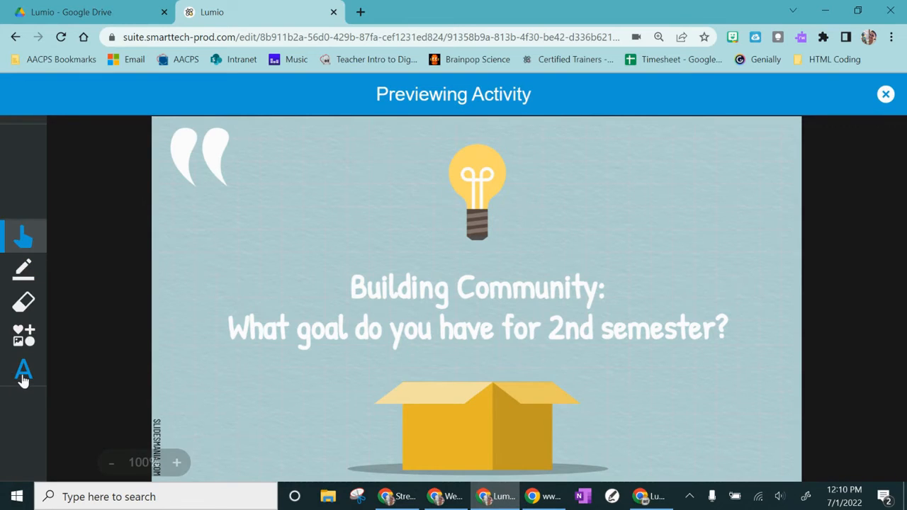
left_click(23, 374)
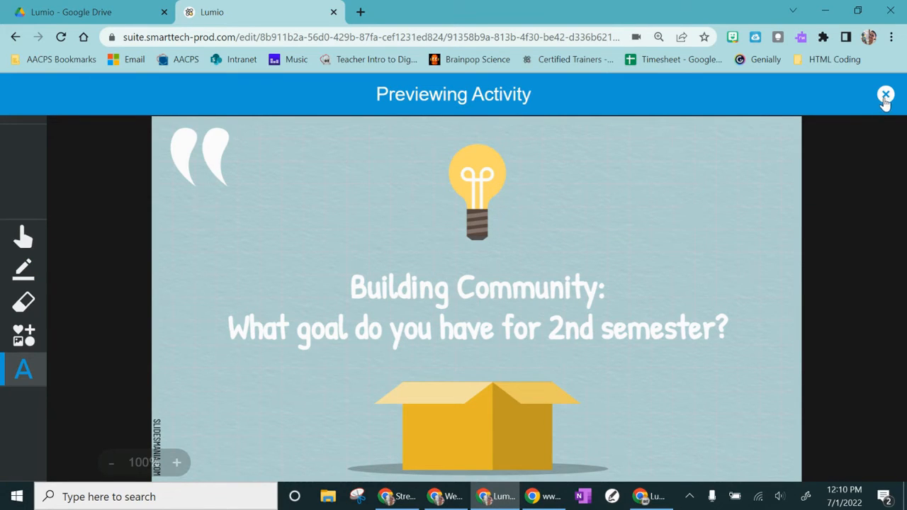
left_click(886, 95)
Convert the "PBIS Strategies" page to a Group Workspace activity.
scroll(113, 340, "down", 10)
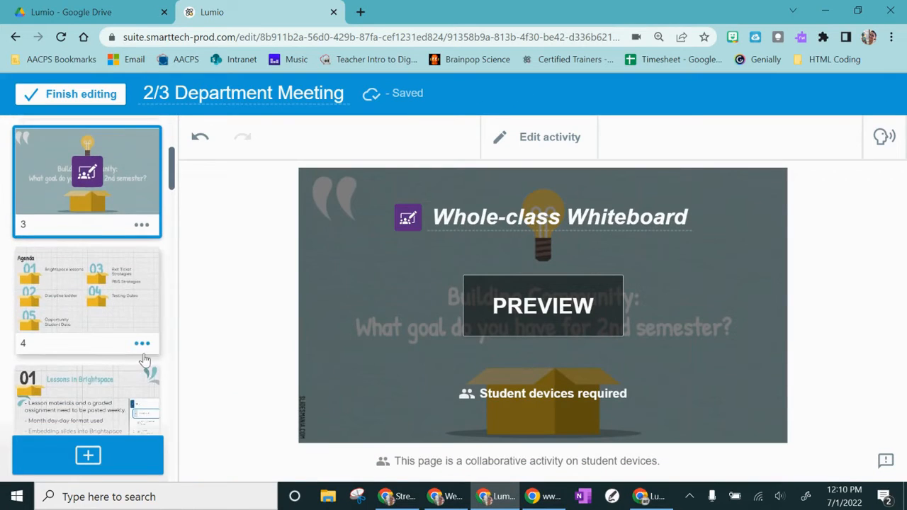
left_click(101, 289)
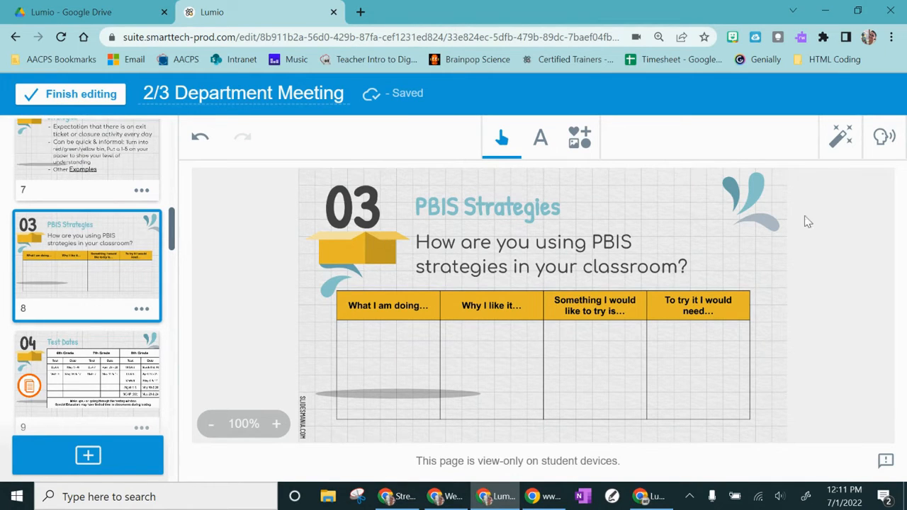
left_click(835, 138)
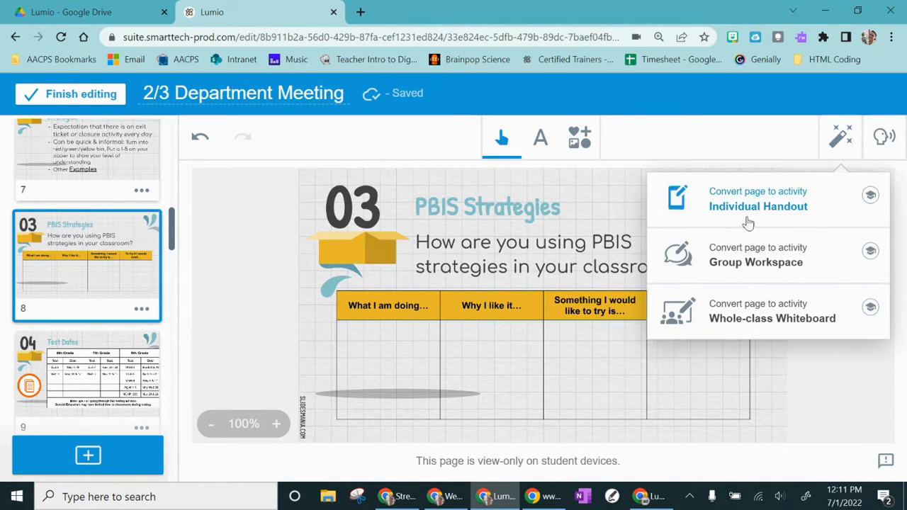
left_click(734, 266)
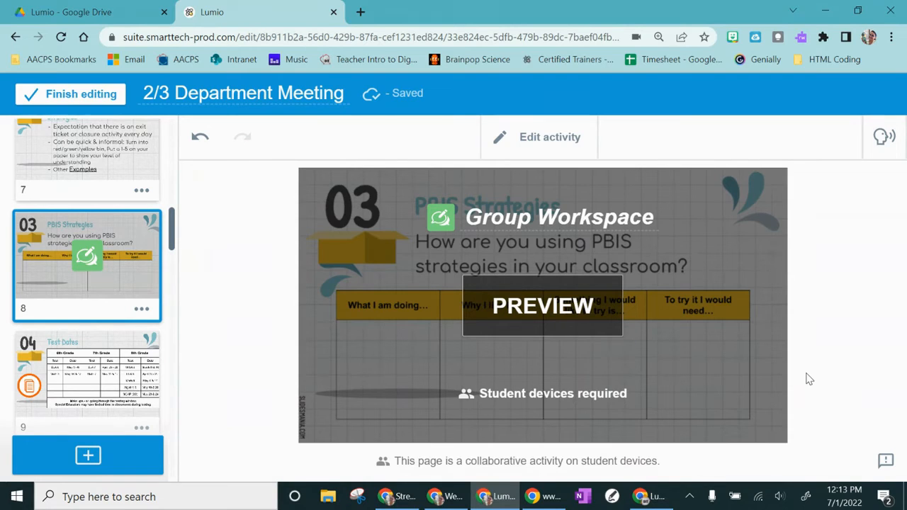
Start a Response assessment page after the PBIS Strategies page, with Poll/Opinion as the question type.
scroll(51, 206, "down", 1)
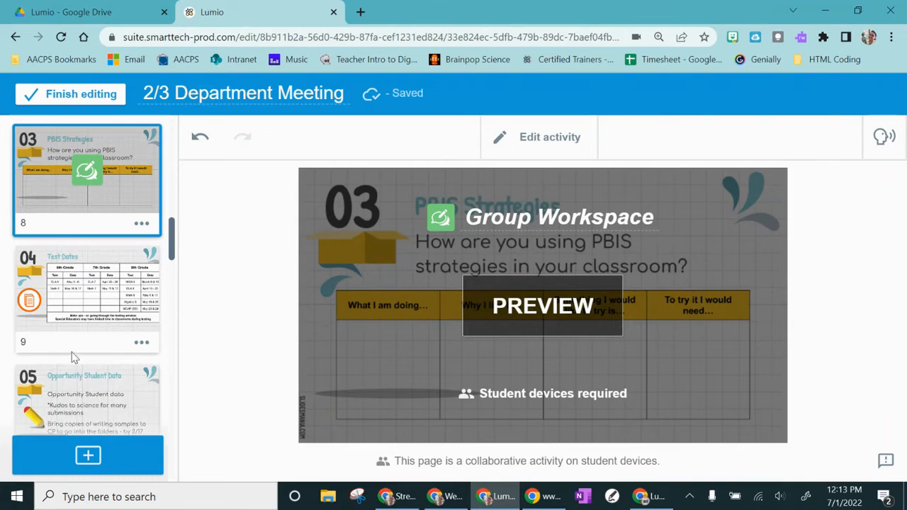
left_click(104, 457)
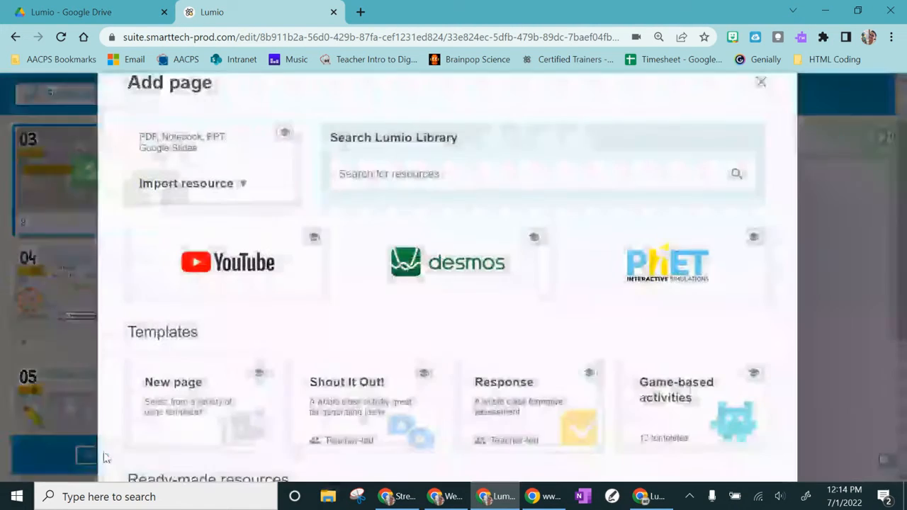
scroll(425, 384, "down", 3)
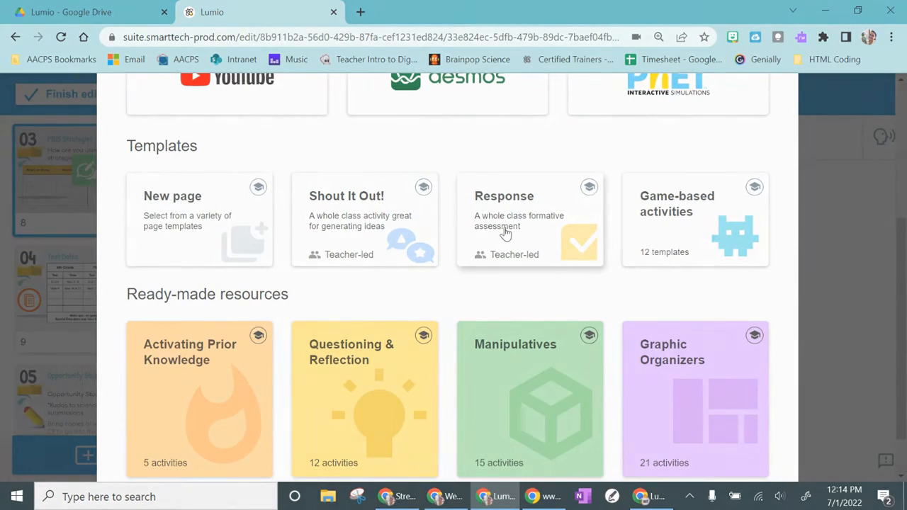
left_click(504, 230)
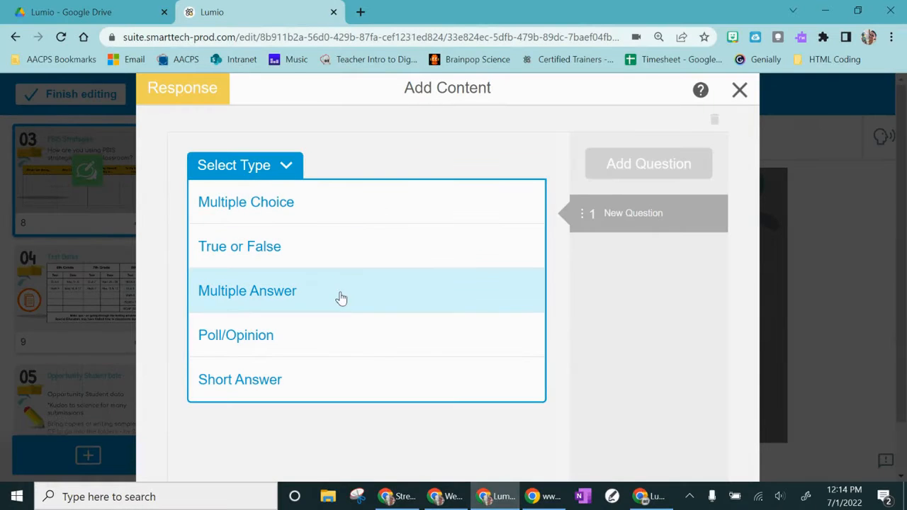
left_click(259, 336)
Enter the poll question "Have you completed SLO 1?" with the answers "yes" and "no", and continue to the question overview.
left_click(290, 243)
type("Have you completed SLO 1?")
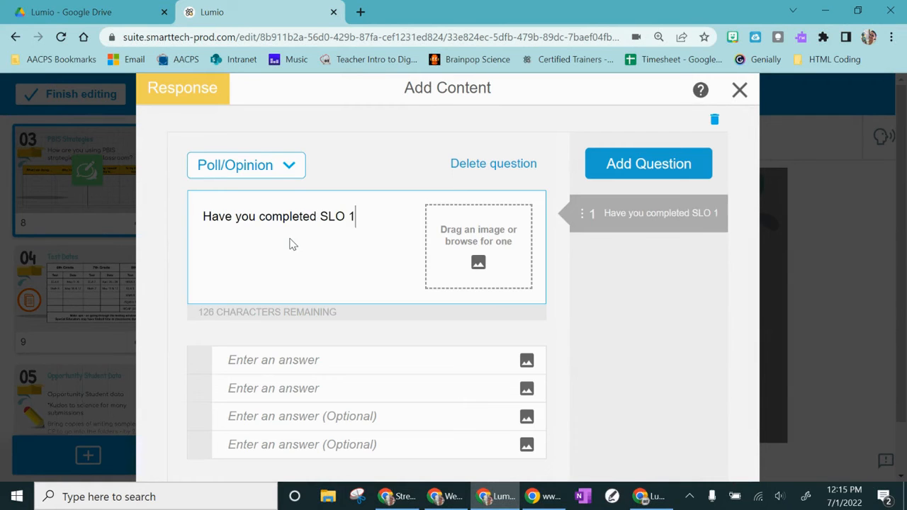
left_click(257, 359)
type("yes")
left_click(251, 387)
type("no")
scroll(698, 227, "down", 1)
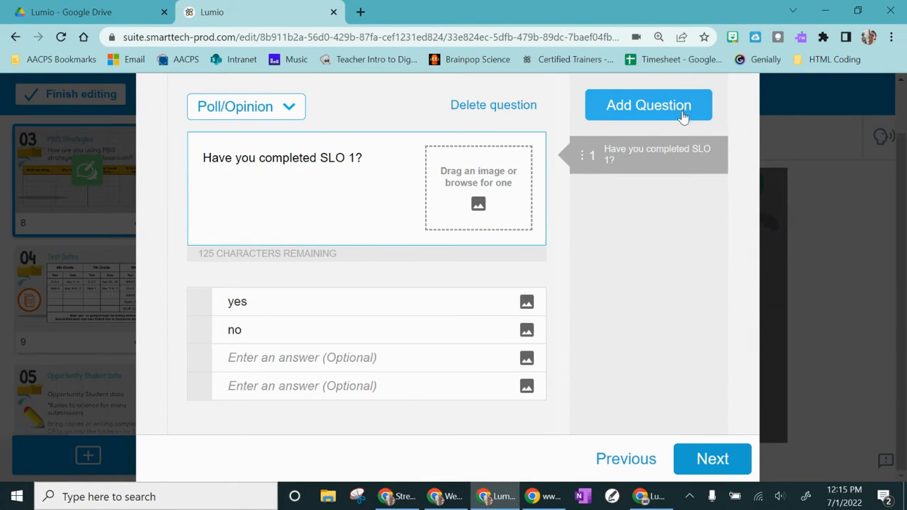
left_click(708, 459)
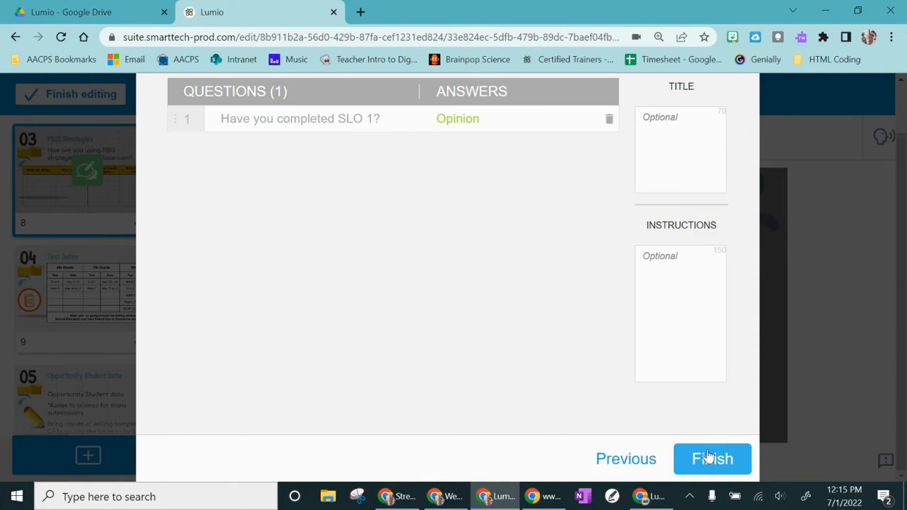
Finish the Response poll, return to the lesson's first page thumbnails and finish editing the 2/3 Department Meeting lesson.
left_click(708, 459)
scroll(85, 290, "up", 5)
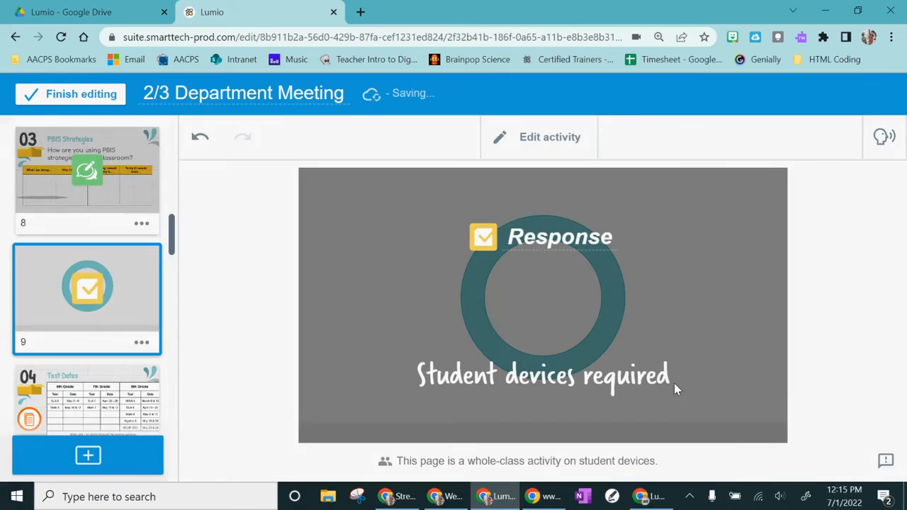
scroll(60, 284, "up", 3)
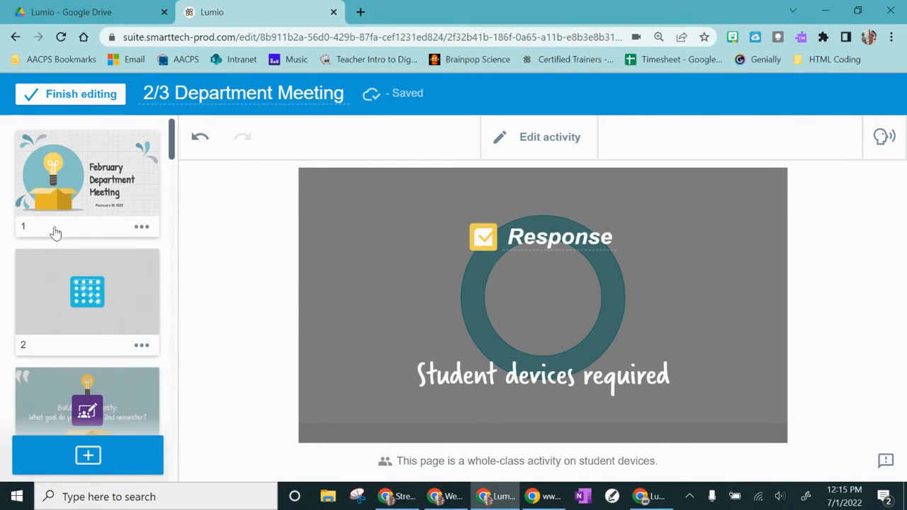
left_click(78, 99)
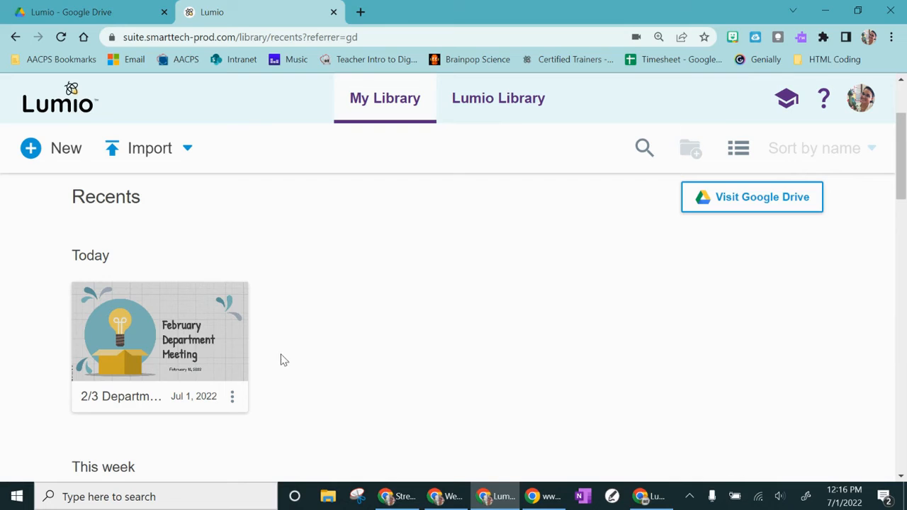
Start the 2/3 Department Meeting lesson from the library, display the student joining instructions and close them.
mouse_move(146, 348)
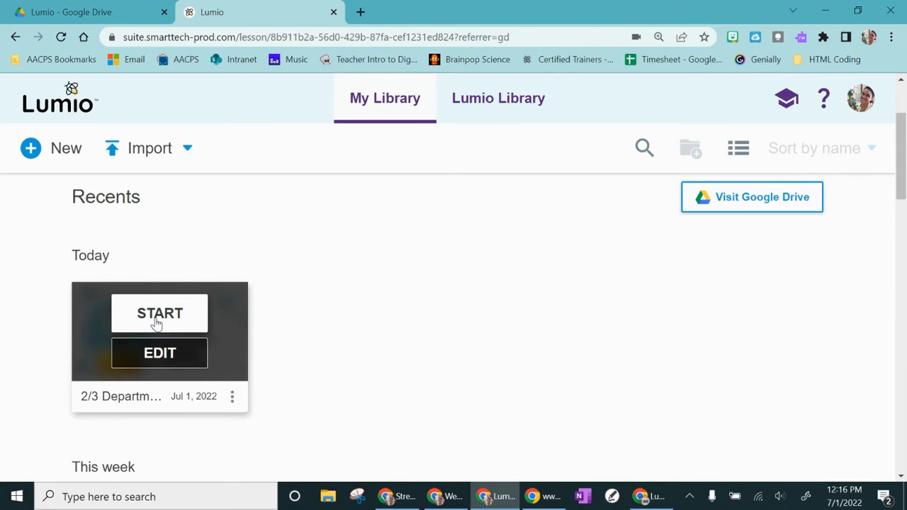
left_click(157, 323)
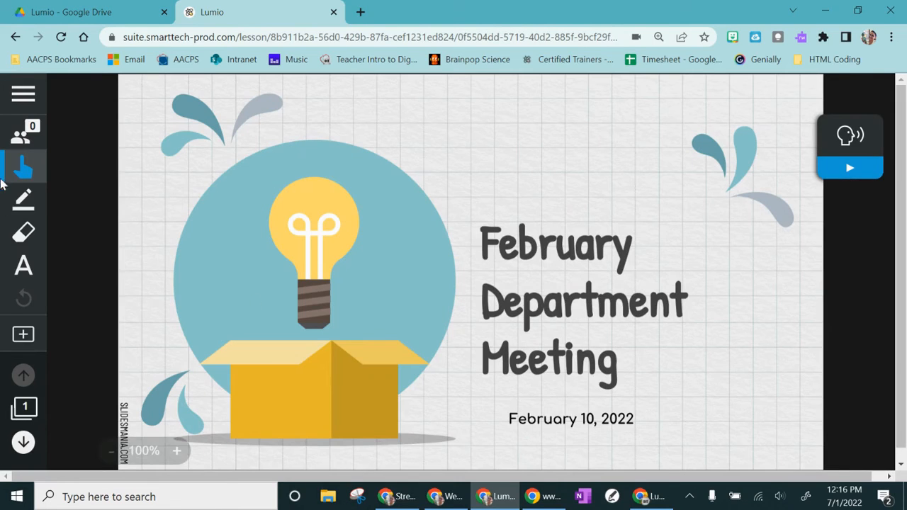
left_click(20, 138)
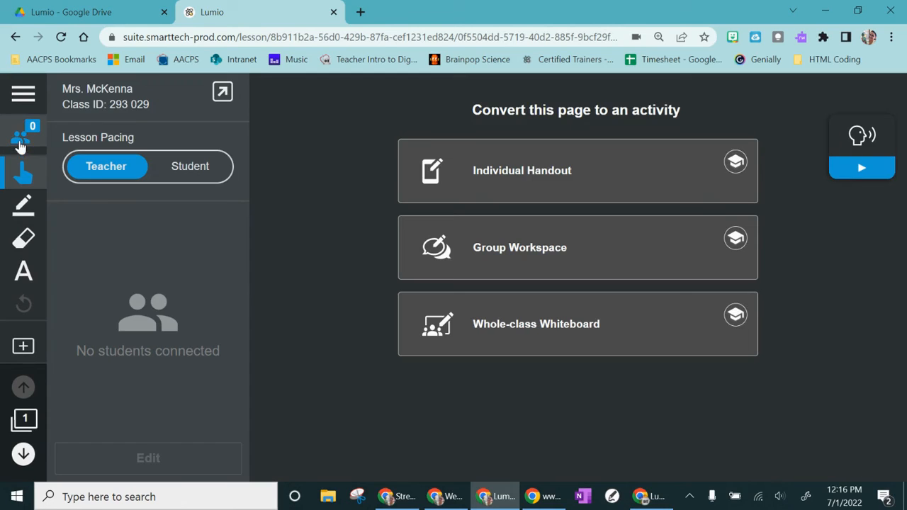
left_click(223, 94)
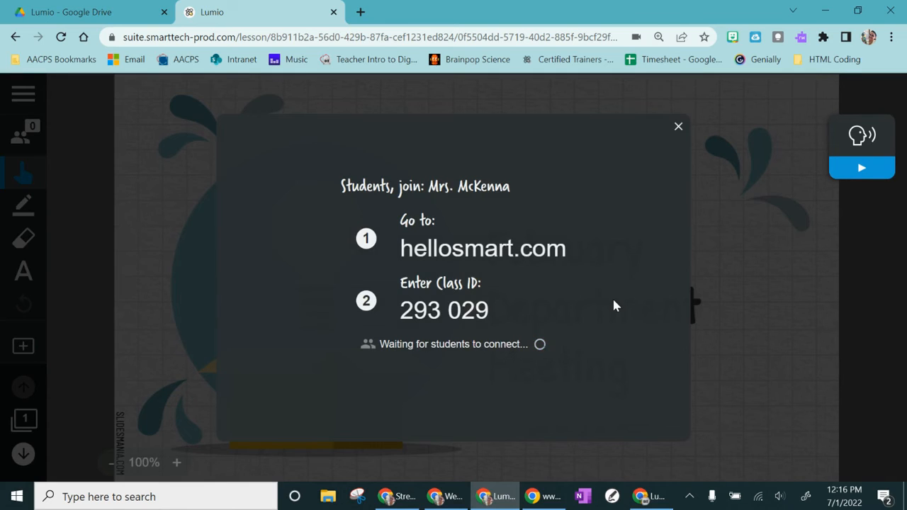
key("Escape")
Check the connected students and lesson pacing, and bring up the options for ending, editing, sharing or copying the lesson.
left_click(17, 139)
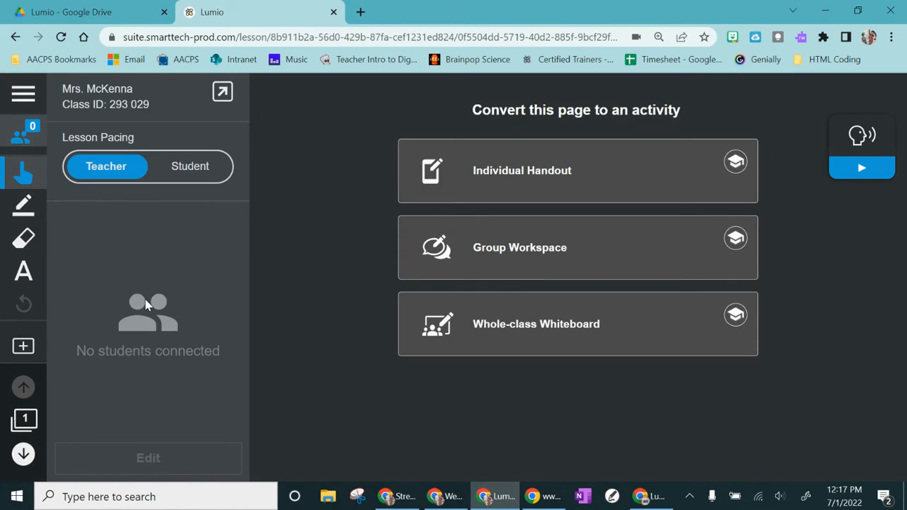
left_click(19, 137)
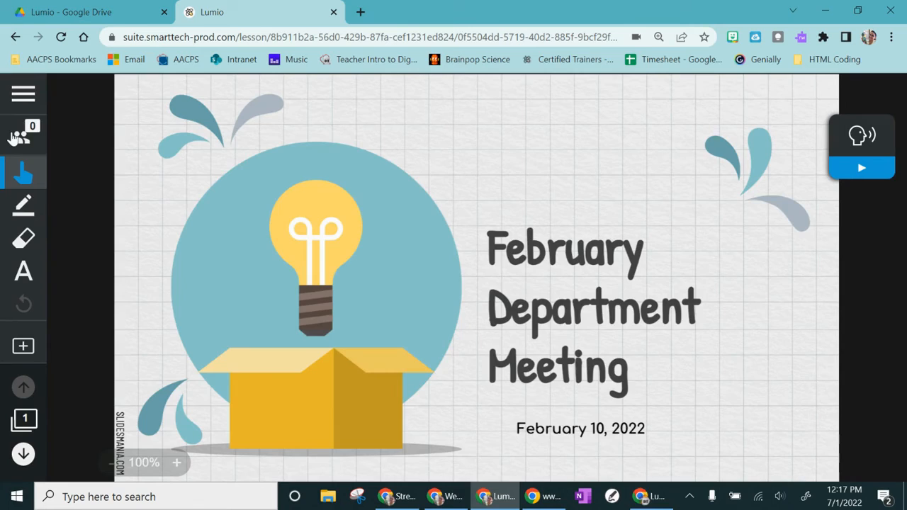
left_click(24, 96)
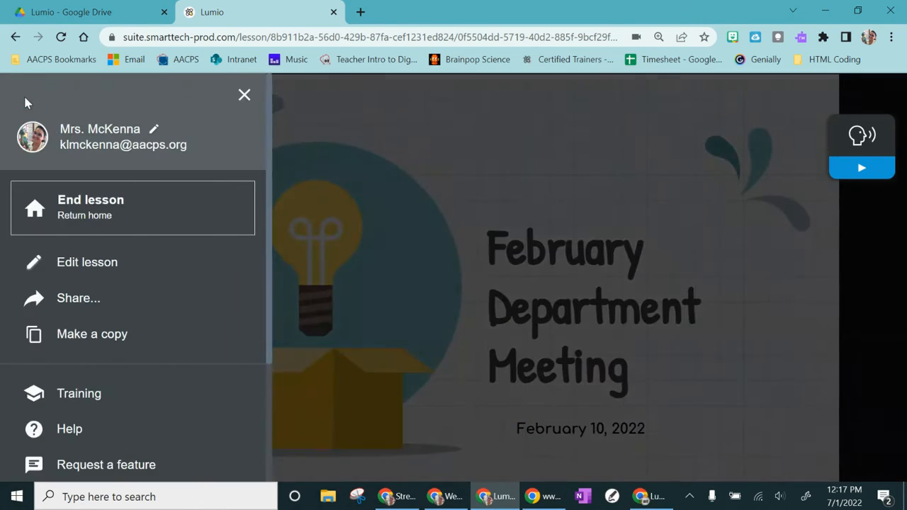